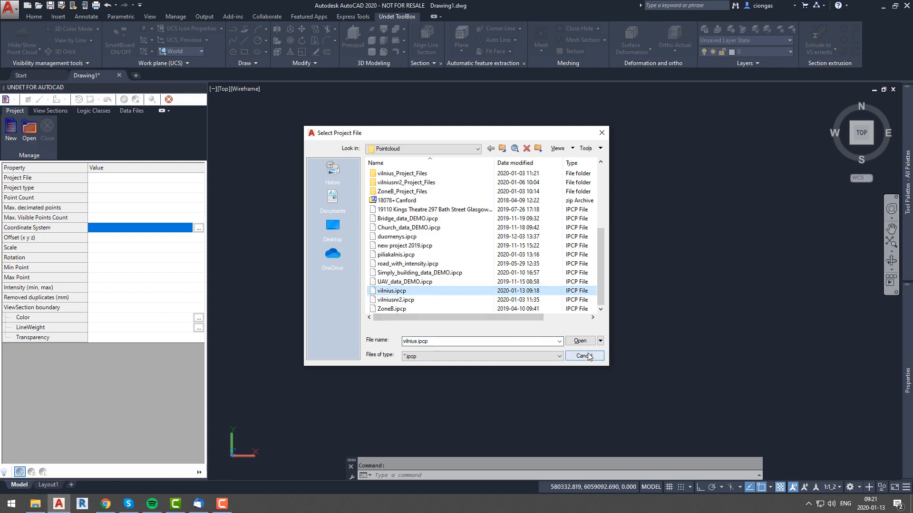
Open the vilnius.ipcp point cloud project and create a rectangular view section enclosing the entire point cloud
{"action": "left_click", "coordinate": [580, 341]}
{"action": "scroll", "coordinate": [373, 267], "scroll_direction": "up", "scroll_amount": 3}
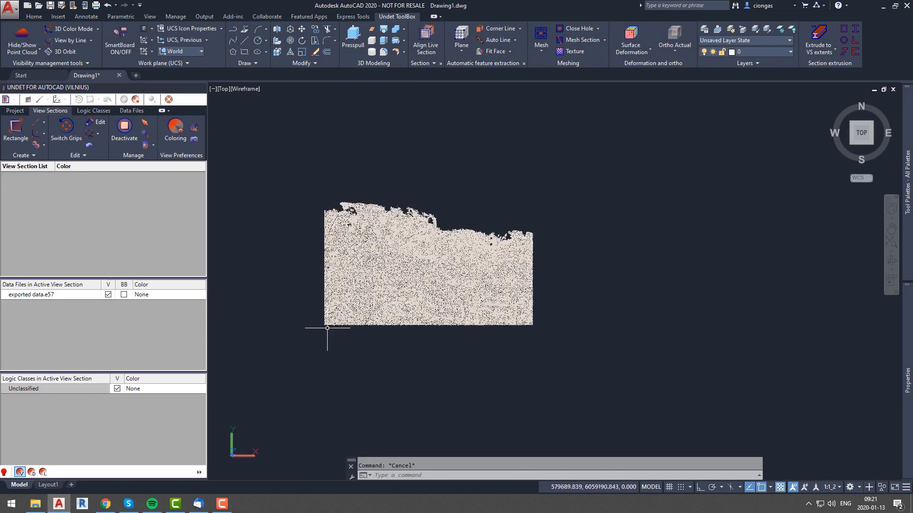
{"action": "left_click", "coordinate": [16, 130]}
{"action": "left_click", "coordinate": [310, 182]}
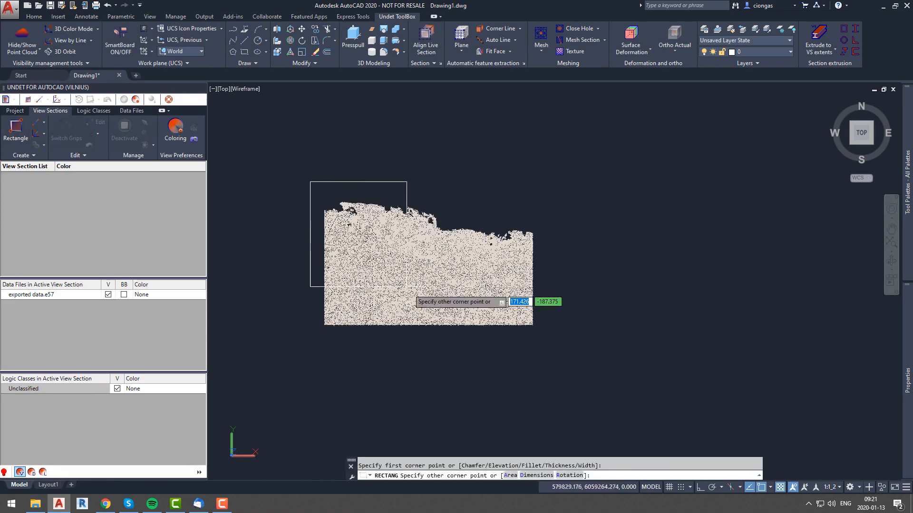
{"action": "left_click", "coordinate": [545, 338]}
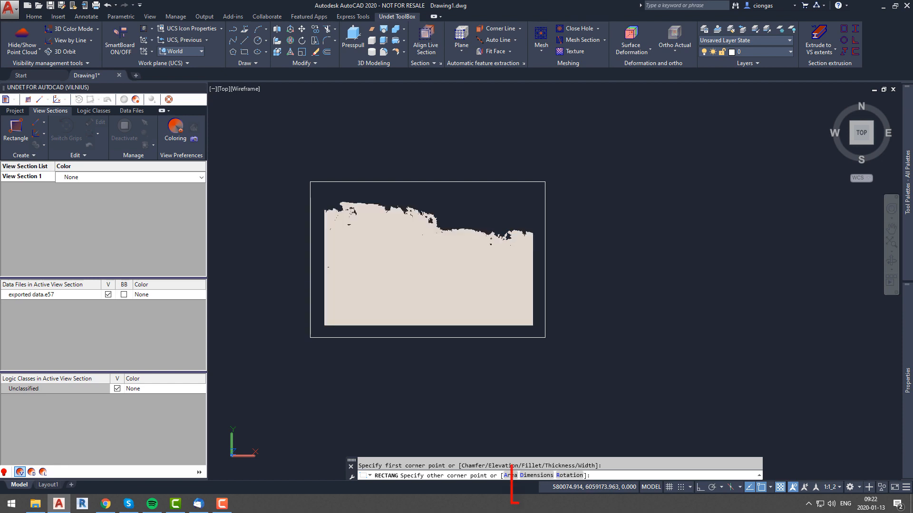
{"action": "key", "text": "Escape"}
Set the view section's colouring to Source
{"action": "left_click", "coordinate": [128, 177]}
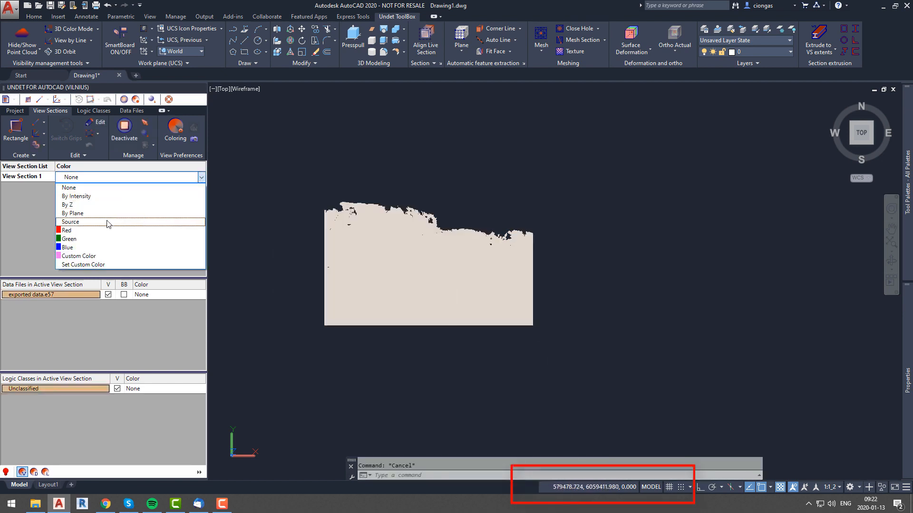
{"action": "left_click", "coordinate": [114, 222]}
{"action": "scroll", "coordinate": [391, 314], "scroll_direction": "up", "scroll_amount": 4}
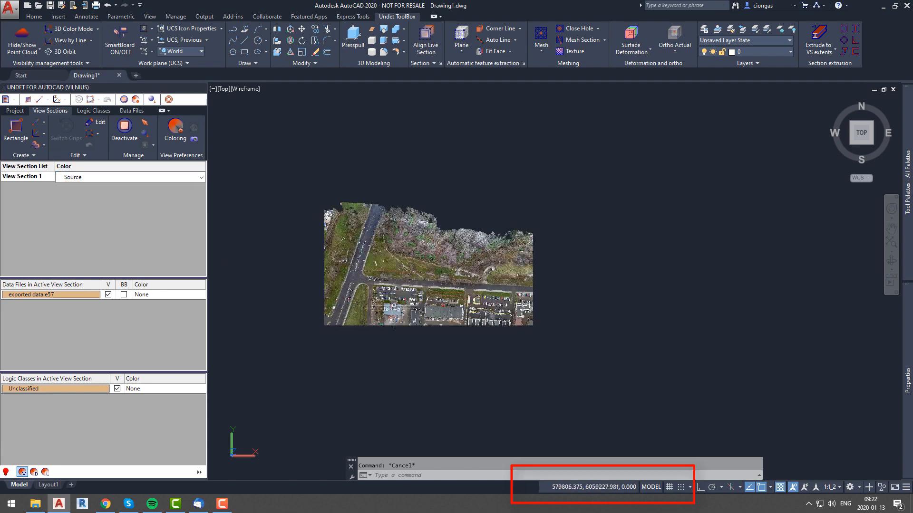
{"action": "middle_click_drag", "start_coordinate": [392, 314], "coordinate": [466, 321]}
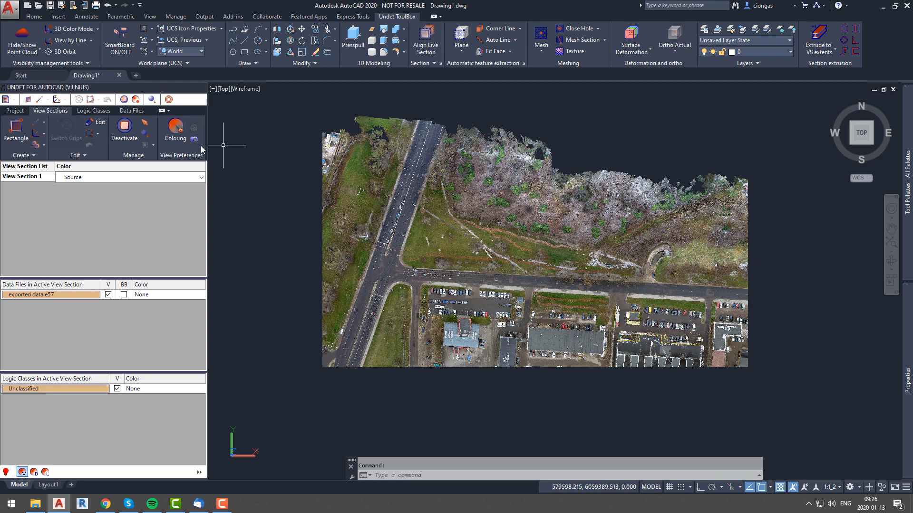
Review the project's coordinate system choices and the Add/Modify transformation parameters, leaving without changes
{"action": "left_click", "coordinate": [14, 112]}
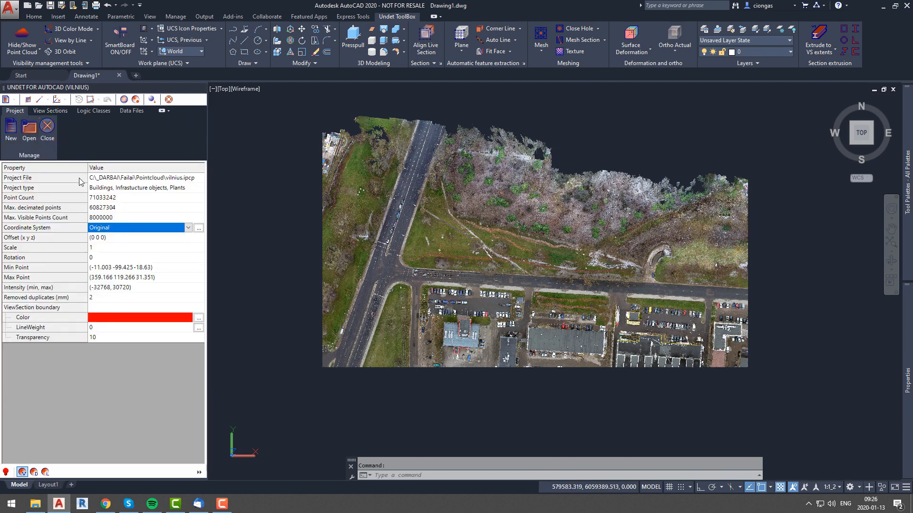
{"action": "left_click", "coordinate": [188, 231]}
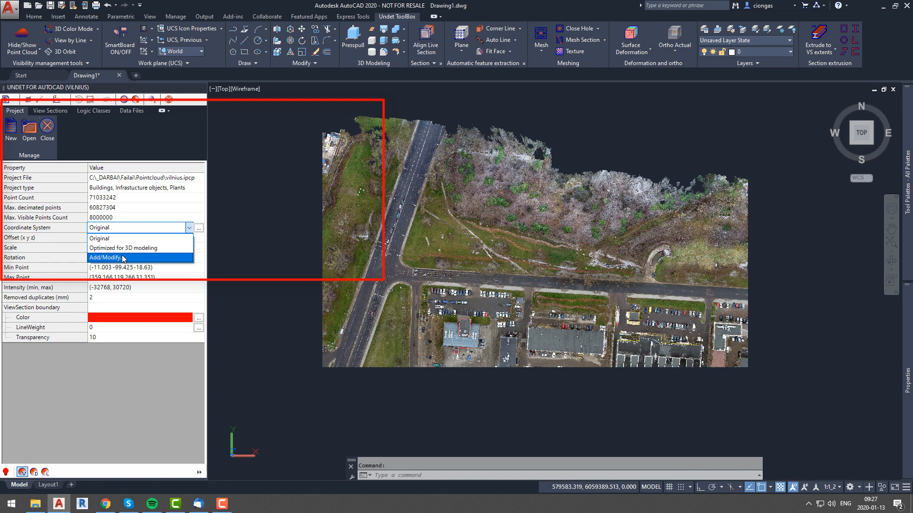
{"action": "left_click", "coordinate": [123, 258]}
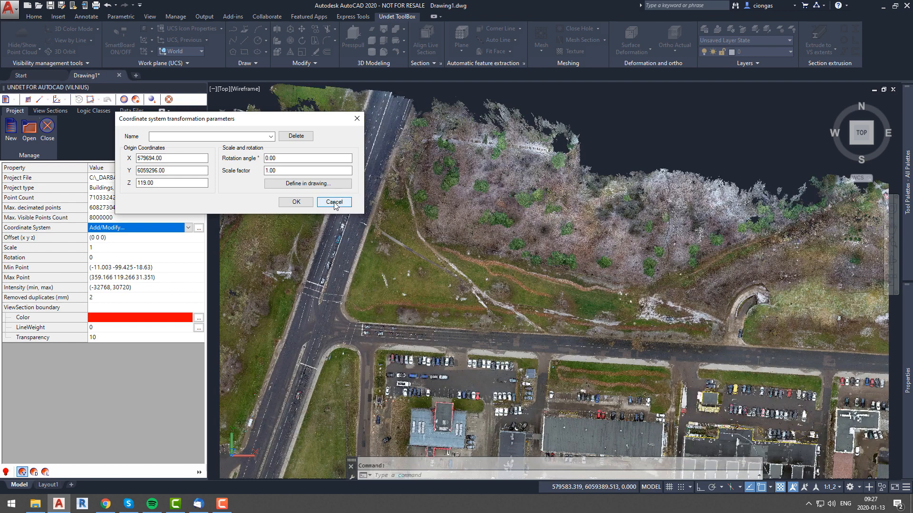
{"action": "left_click", "coordinate": [334, 203]}
{"action": "left_click", "coordinate": [333, 202]}
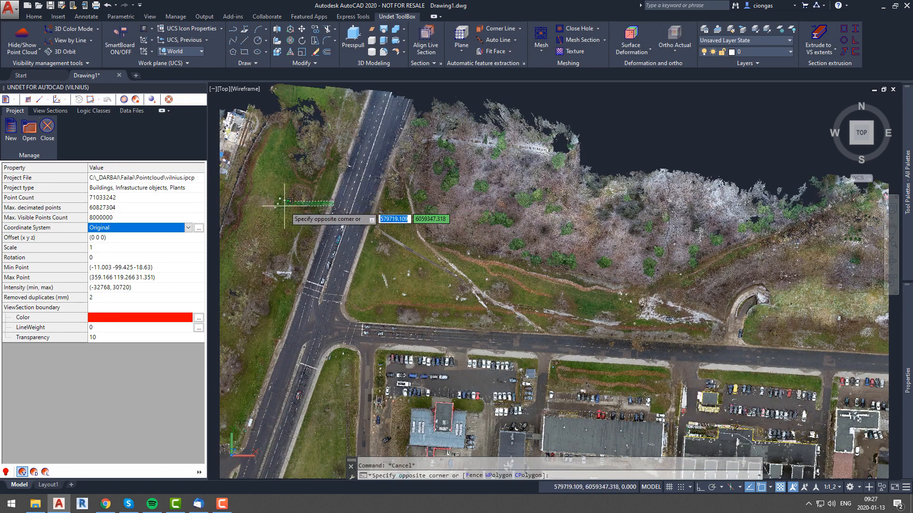
{"action": "key", "text": "Escape"}
Switch the project's coordinate system to Optimized for 3D modeling and transform the view sections with it
{"action": "scroll", "coordinate": [302, 239], "scroll_direction": "down", "scroll_amount": 4}
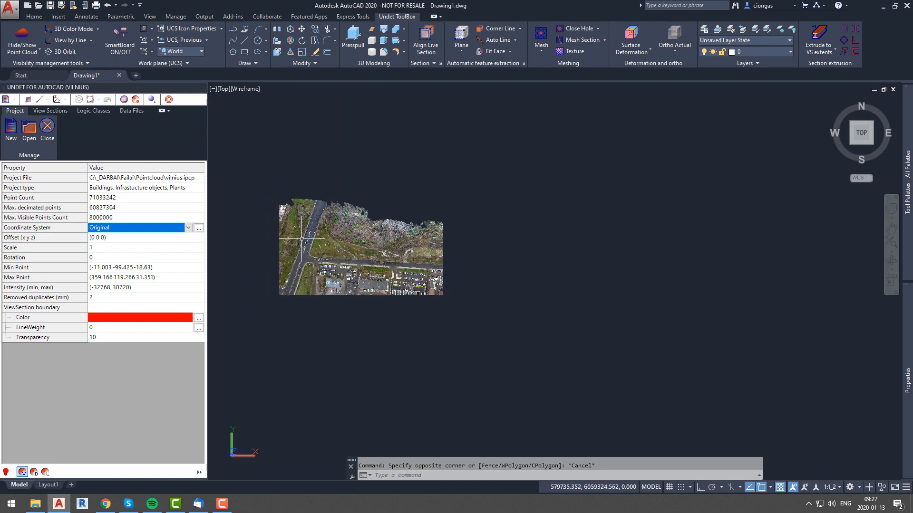
{"action": "middle_click_drag", "start_coordinate": [279, 289], "coordinate": [342, 291]}
{"action": "scroll", "coordinate": [342, 291], "scroll_direction": "up", "scroll_amount": 3}
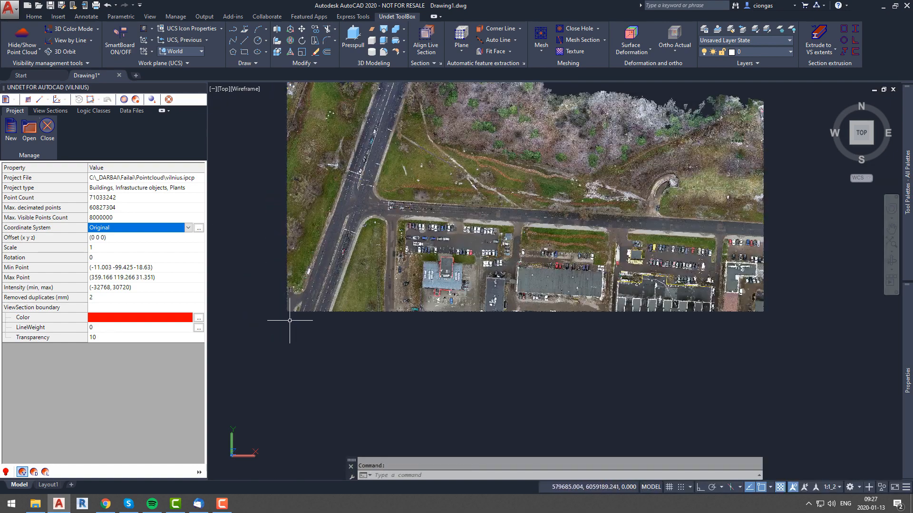
{"action": "left_click", "coordinate": [187, 227]}
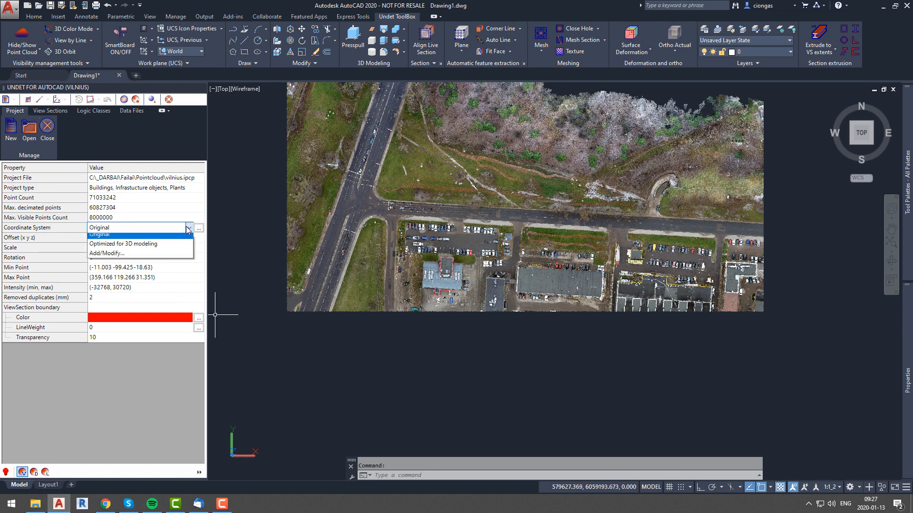
{"action": "left_click", "coordinate": [155, 248]}
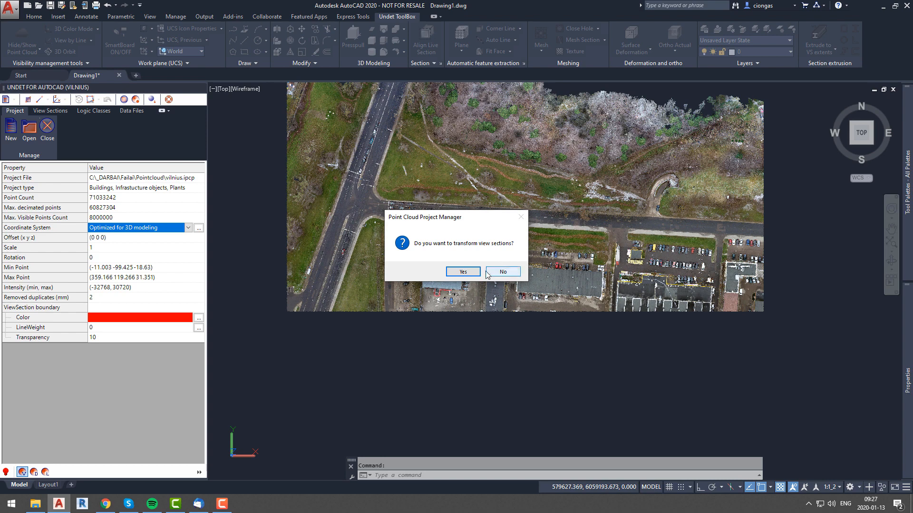
{"action": "left_click", "coordinate": [463, 272]}
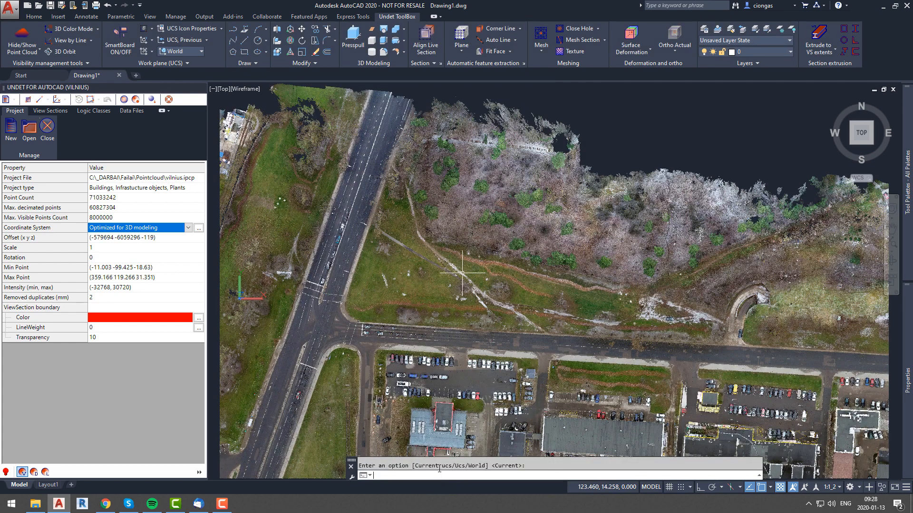
Examine the transformed point cloud and the cursor coordinates at several places around the site
{"action": "scroll", "coordinate": [442, 397], "scroll_direction": "down", "scroll_amount": 3}
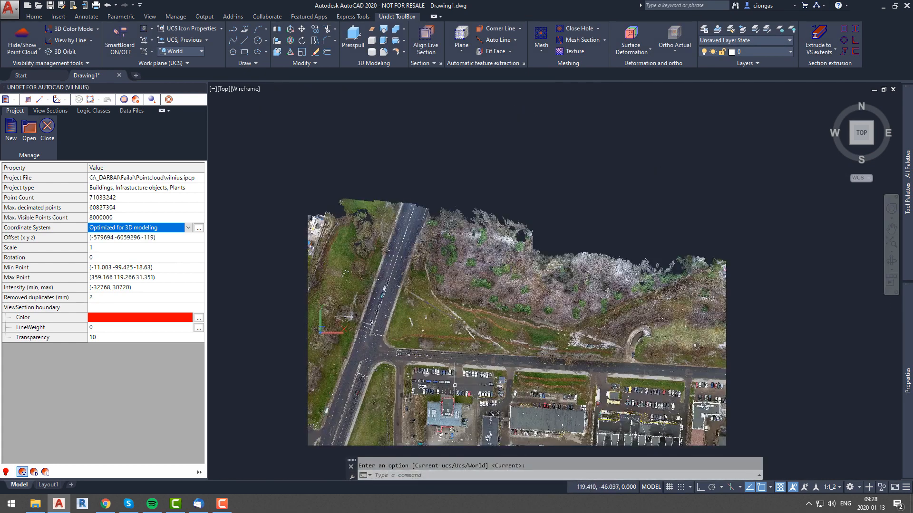
{"action": "left_click_drag", "start_coordinate": [438, 397], "coordinate": [457, 323]}
{"action": "key", "text": "Escape"}
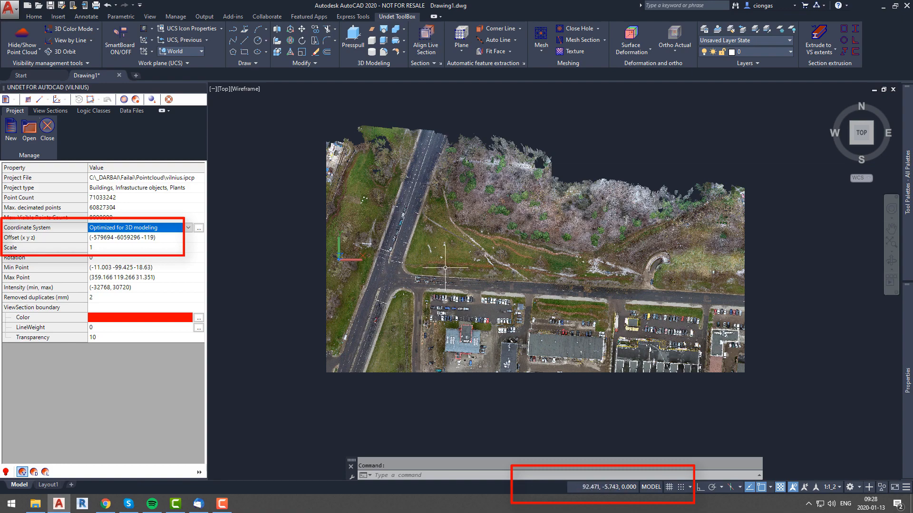
{"action": "scroll", "coordinate": [447, 281], "scroll_direction": "down", "scroll_amount": 1}
{"action": "scroll", "coordinate": [469, 301], "scroll_direction": "up", "scroll_amount": 5}
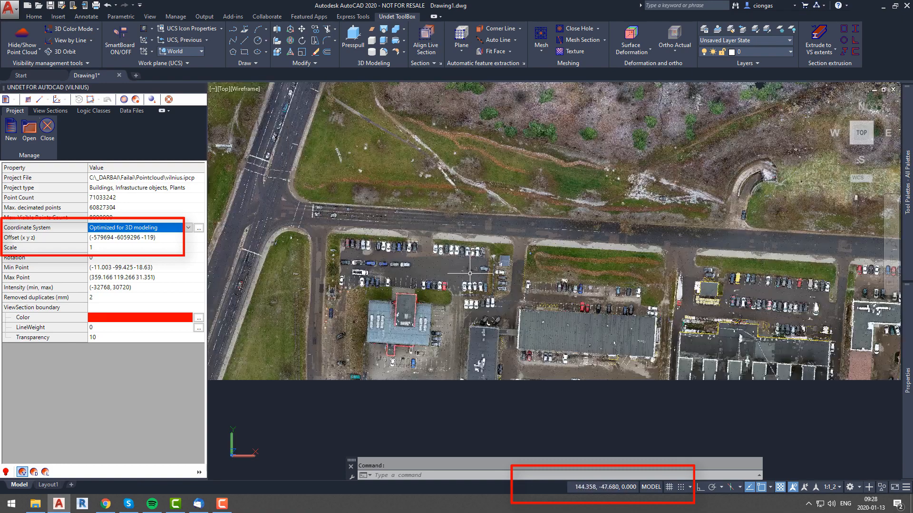
{"action": "left_click_drag", "start_coordinate": [457, 279], "coordinate": [499, 305]}
{"action": "key", "text": "Escape"}
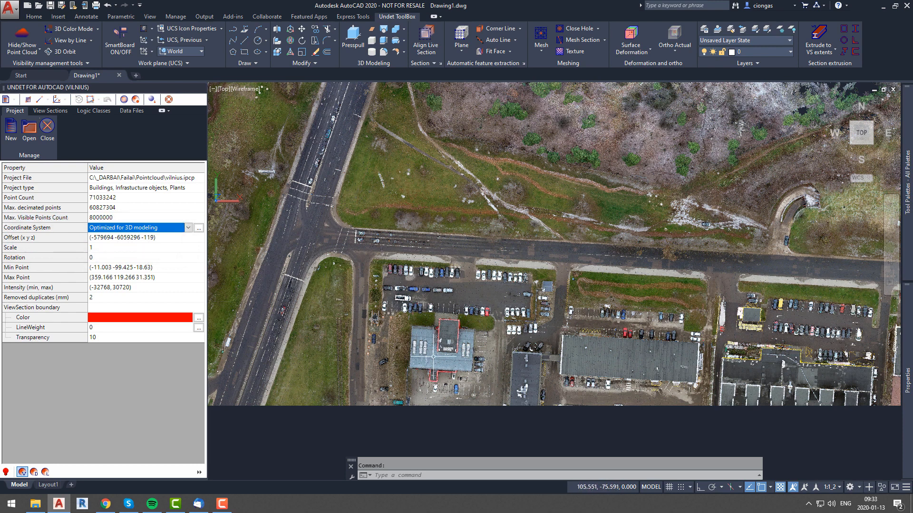
Trace the light-blue-roofed building beside the car park with a closed four-corner polyline
{"action": "middle_click_drag", "start_coordinate": [433, 358], "coordinate": [429, 350]}
{"action": "scroll", "coordinate": [405, 344], "scroll_direction": "up", "scroll_amount": 4}
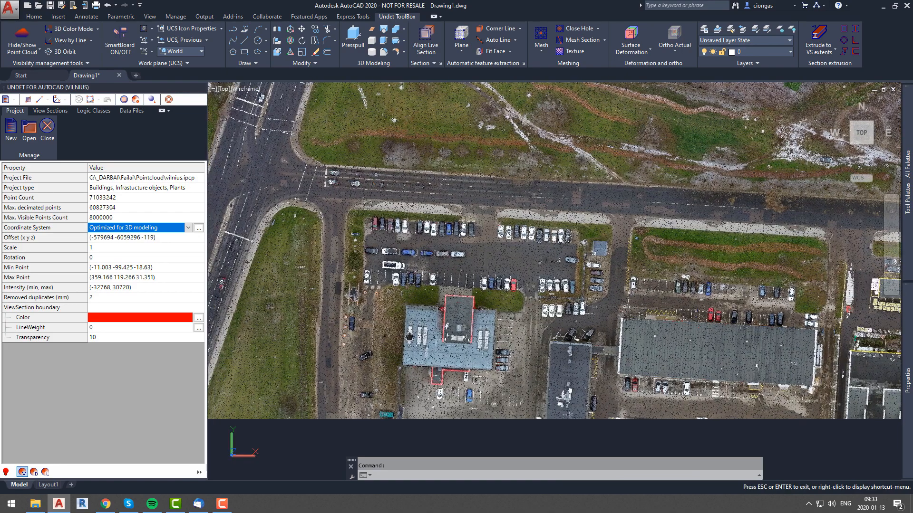
{"action": "scroll", "coordinate": [408, 340], "scroll_direction": "up", "scroll_amount": 2}
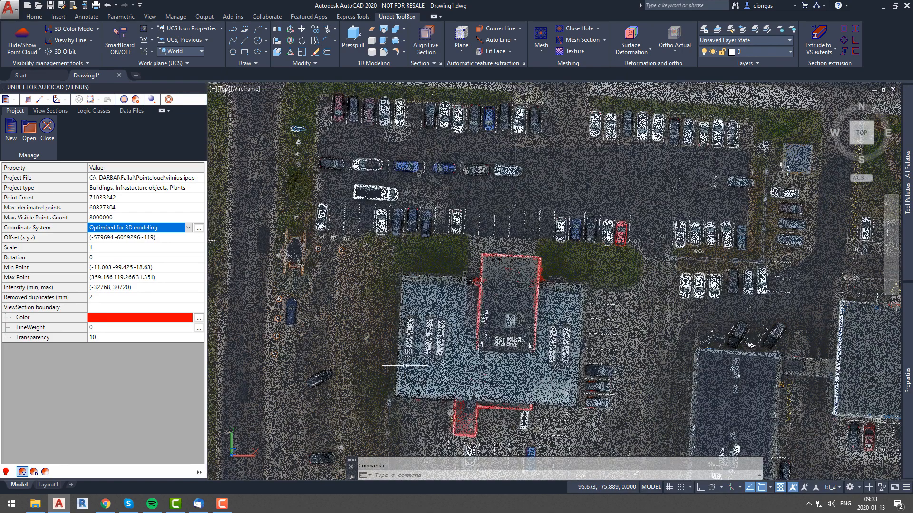
{"action": "type", "text": "pl"}
{"action": "key", "text": "Return"}
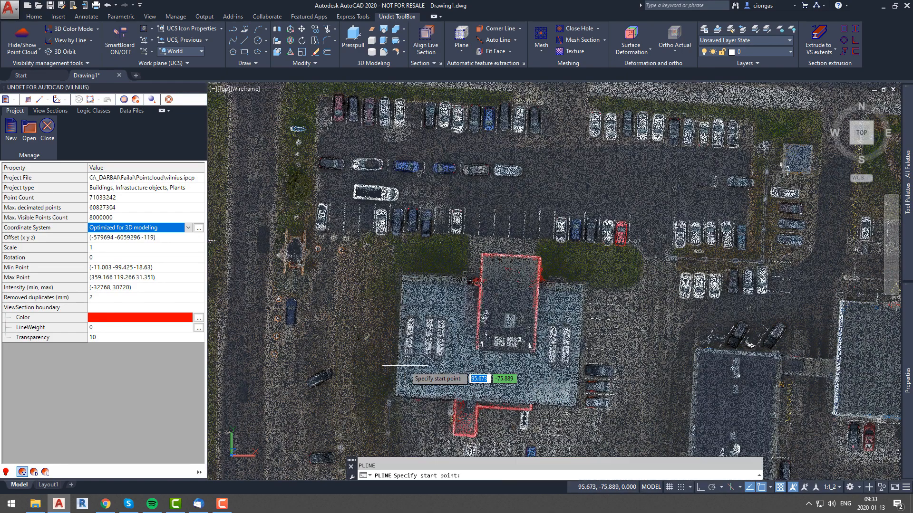
{"action": "left_click", "coordinate": [395, 396]}
{"action": "left_click", "coordinate": [403, 275]}
{"action": "left_click", "coordinate": [584, 284]}
{"action": "left_click", "coordinate": [576, 405]}
{"action": "type", "text": "c"}
{"action": "key", "text": "Return"}
Trace the long grey rectangular building to the east with a closed four-corner polyline
{"action": "middle_click_drag", "start_coordinate": [844, 380], "coordinate": [538, 357]}
{"action": "scroll", "coordinate": [538, 356], "scroll_direction": "down", "scroll_amount": 1}
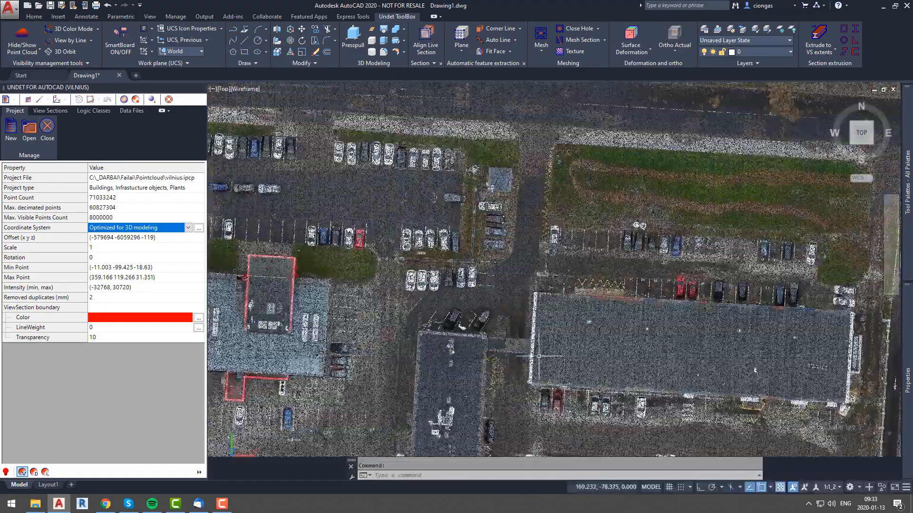
{"action": "key", "text": "Return"}
{"action": "left_click", "coordinate": [535, 295]}
{"action": "left_click", "coordinate": [853, 311]}
{"action": "left_click", "coordinate": [847, 402]}
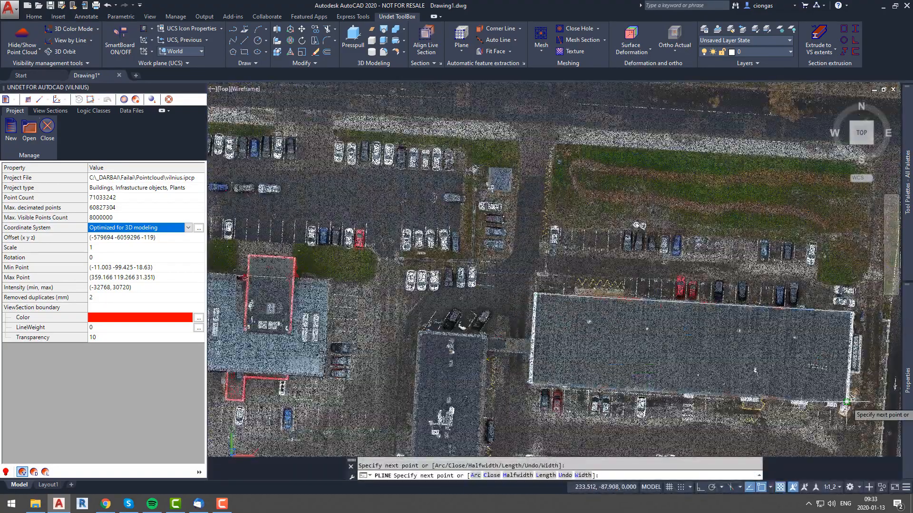
{"action": "type", "text": "c"}
{"action": "key", "text": "Return"}
Trace the outline of the L-shaped building near the site's eastern edge with a closed polyline
{"action": "middle_click_drag", "start_coordinate": [846, 402], "coordinate": [444, 394]}
{"action": "scroll", "coordinate": [589, 319], "scroll_direction": "down", "scroll_amount": 4}
{"action": "scroll", "coordinate": [808, 323], "scroll_direction": "up", "scroll_amount": 6}
{"action": "key", "text": "Return"}
{"action": "left_click", "coordinate": [552, 368]}
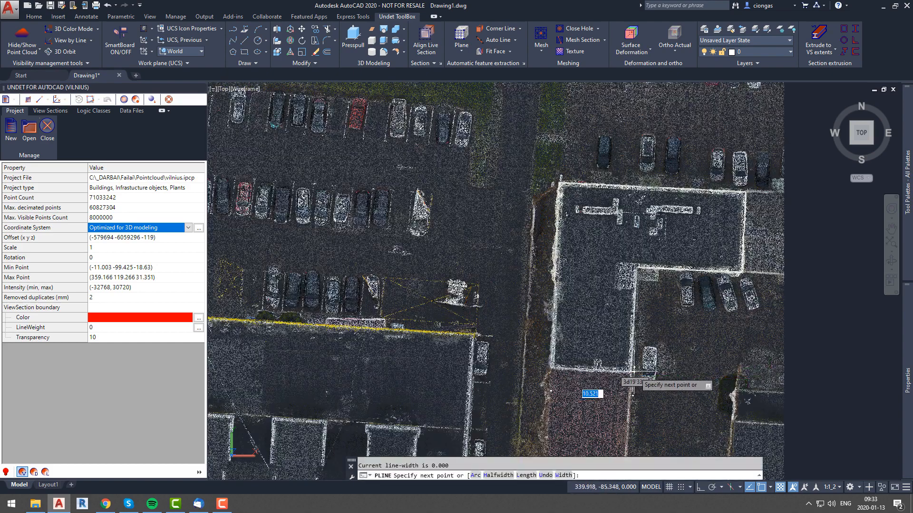
{"action": "key", "text": "Escape"}
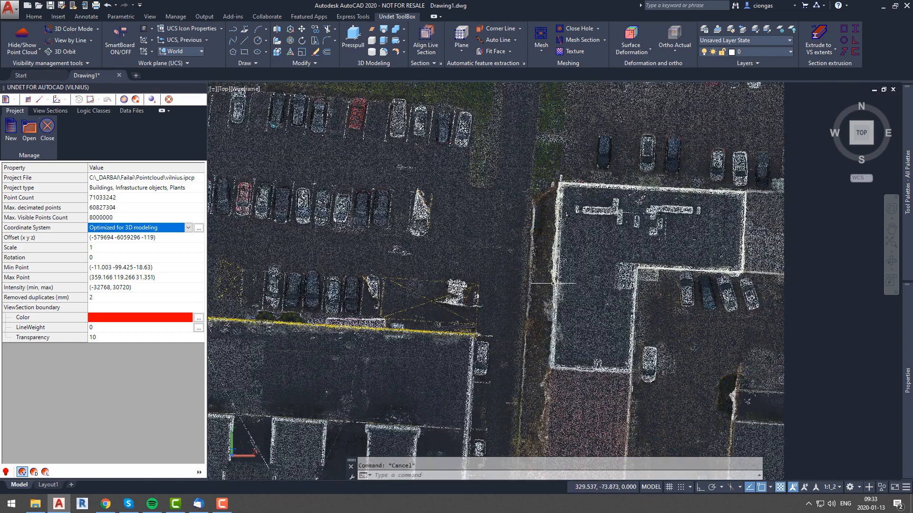
Hide the point cloud to check the traced building outlines on their own, and show it again
{"action": "scroll", "coordinate": [550, 284], "scroll_direction": "down", "scroll_amount": 8}
{"action": "middle_click_drag", "start_coordinate": [447, 262], "coordinate": [575, 325]}
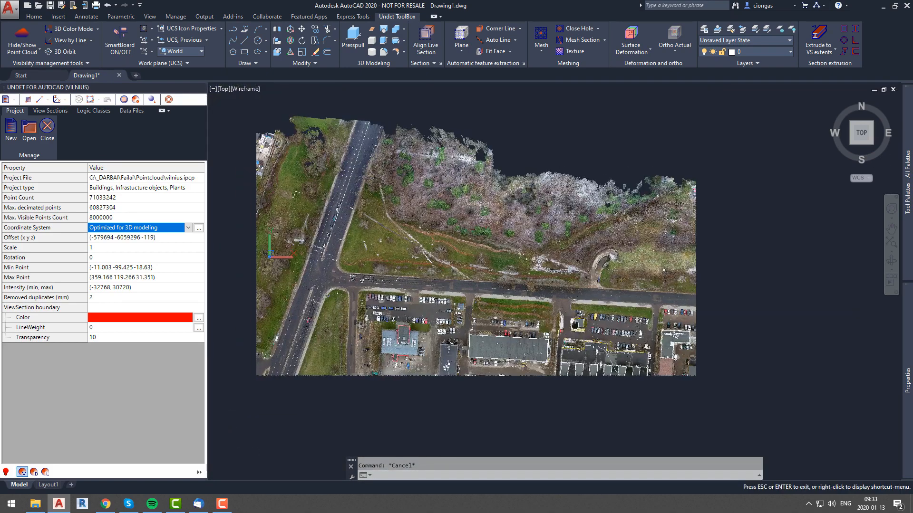
{"action": "left_click", "coordinate": [22, 38]}
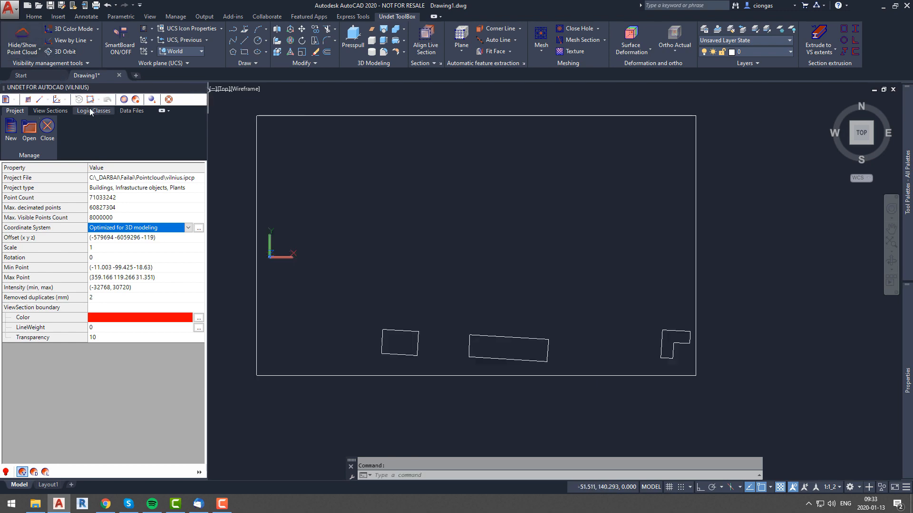
{"action": "left_click", "coordinate": [27, 35]}
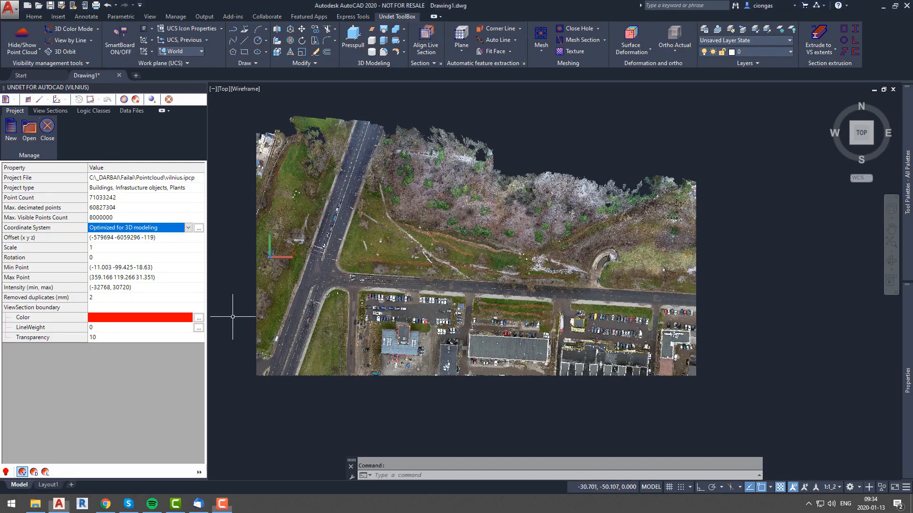
Set up a drawing objects transformation from Optimized for 3D modeling to Original coordinates, with the objects selected in the drawing
{"action": "left_click", "coordinate": [199, 228]}
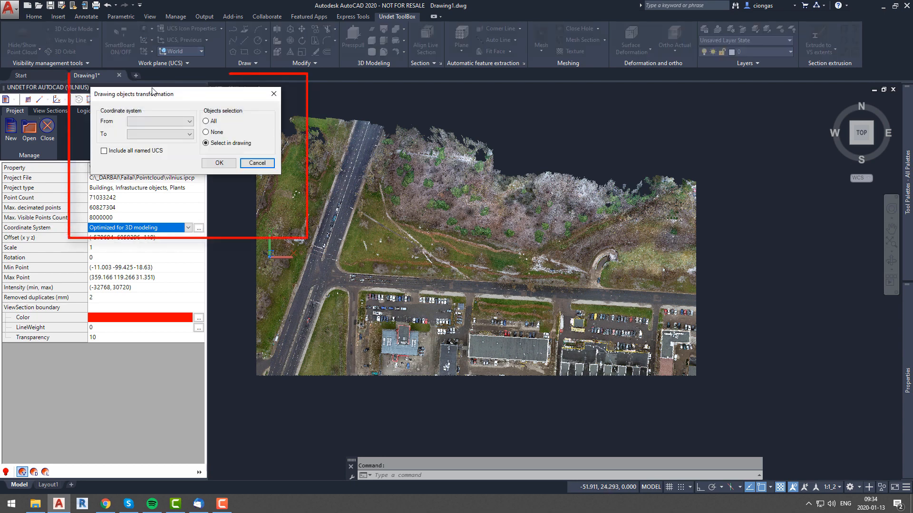
{"action": "left_click", "coordinate": [190, 120]}
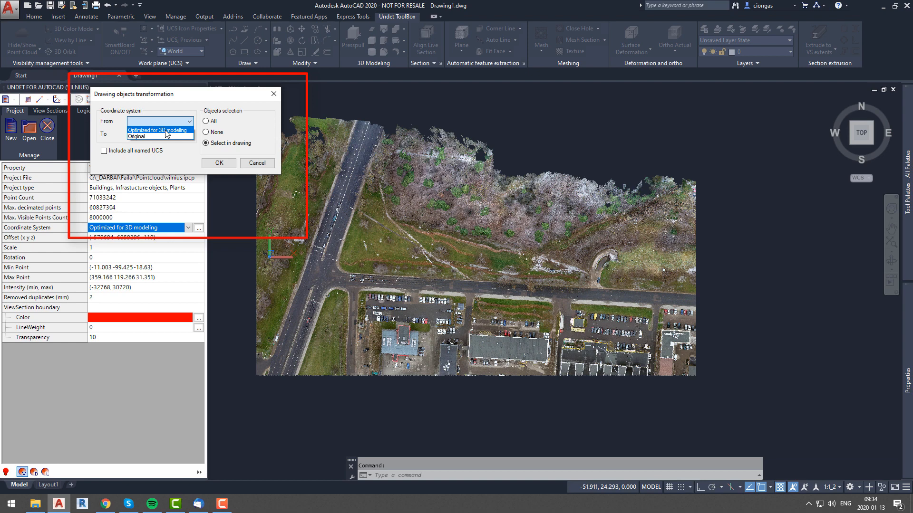
{"action": "left_click", "coordinate": [161, 130]}
{"action": "left_click", "coordinate": [164, 134]}
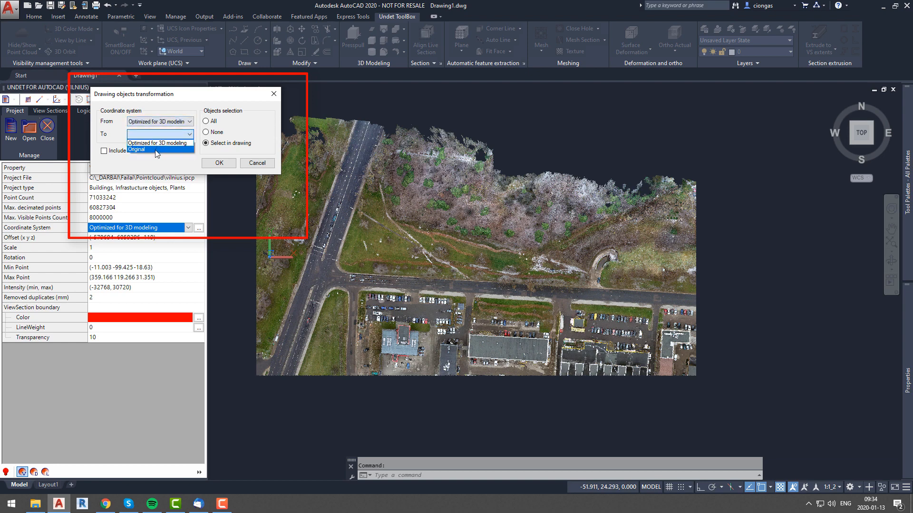
{"action": "left_click", "coordinate": [142, 150]}
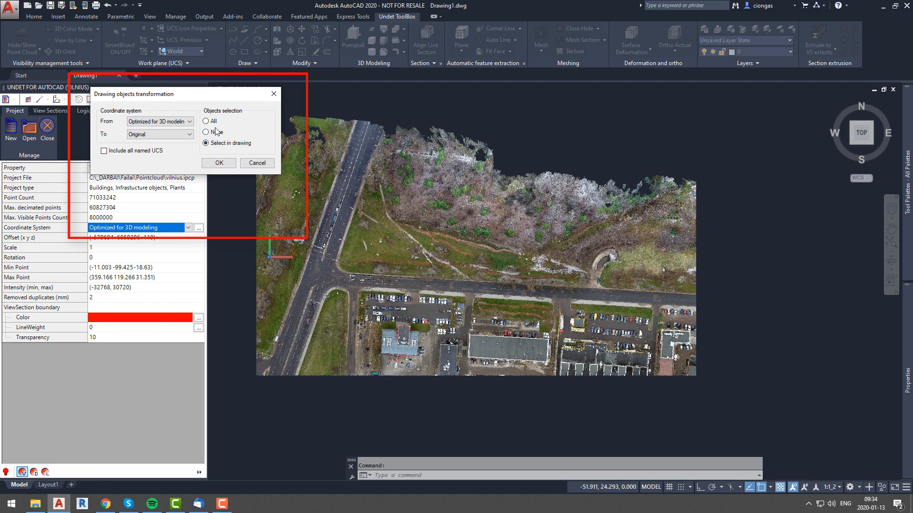
{"action": "left_click", "coordinate": [218, 163]}
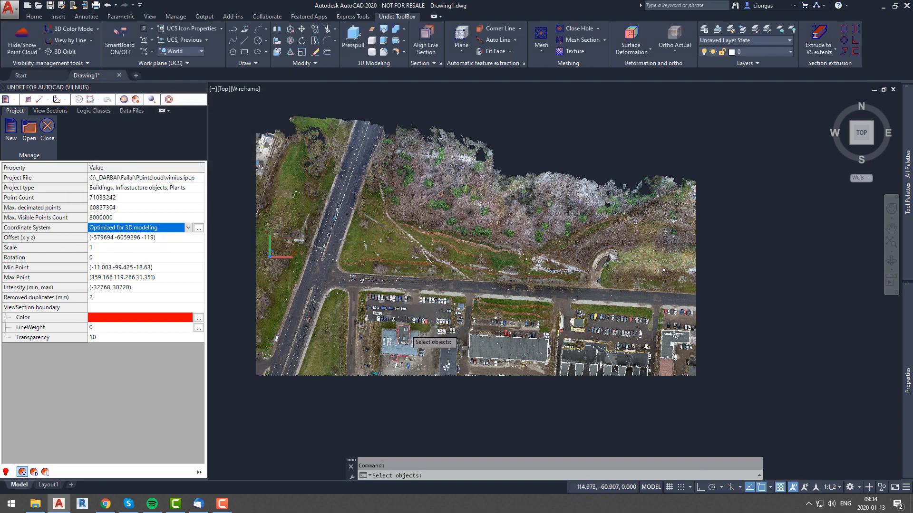
Apply the transformation to the outlines of the blue-roofed building and the long grey rectangular building
{"action": "left_click", "coordinate": [405, 334]}
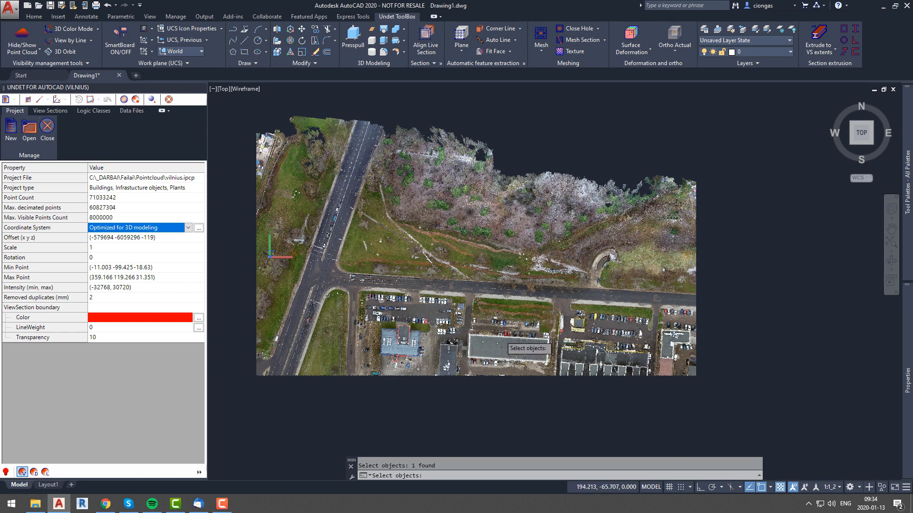
{"action": "left_click", "coordinate": [503, 341]}
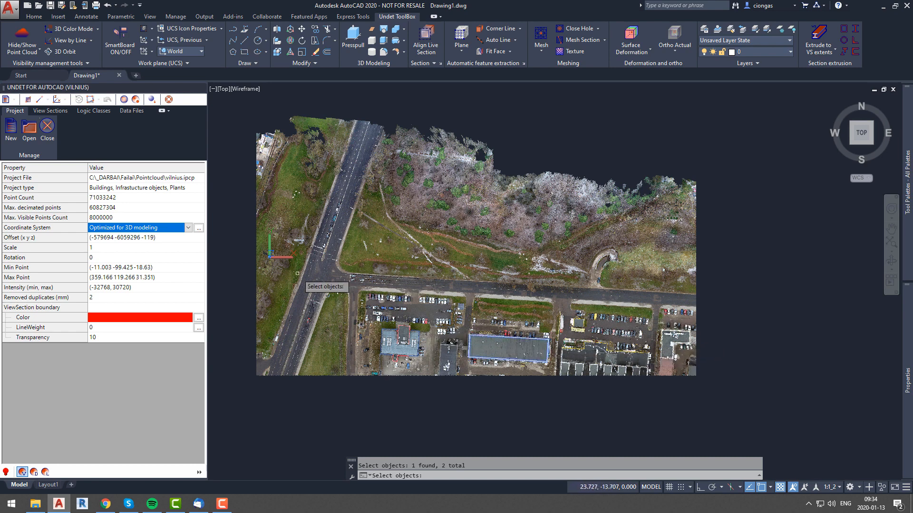
{"action": "key", "text": "Return"}
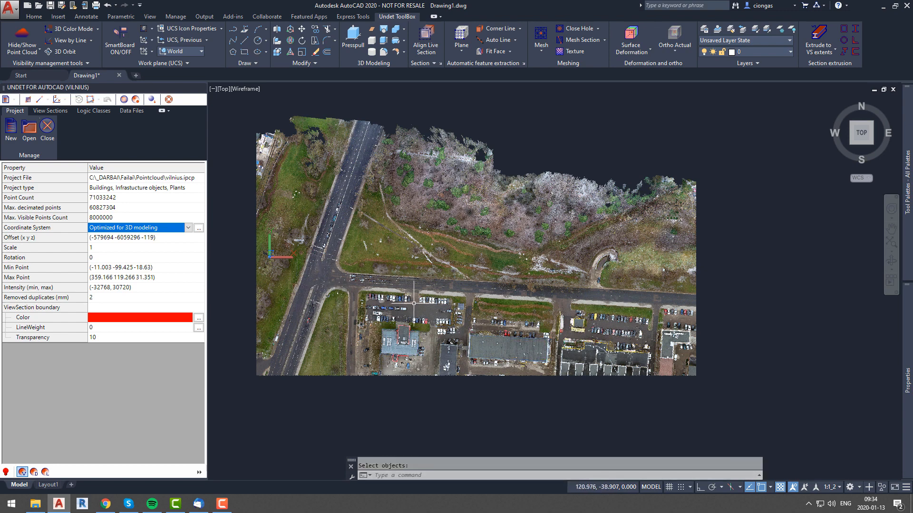
Hide the point cloud to check which outlines remain in the optimized coordinates, and show it again
{"action": "left_click", "coordinate": [551, 374]}
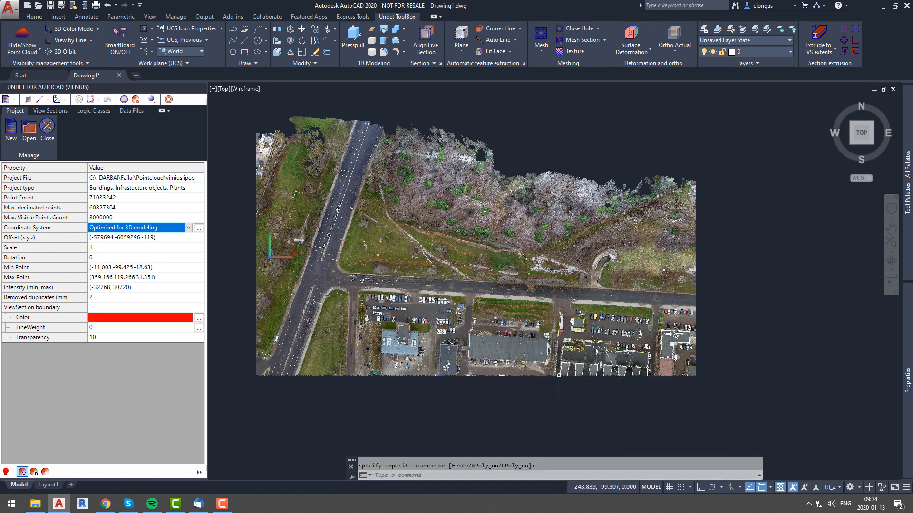
{"action": "left_click", "coordinate": [21, 34]}
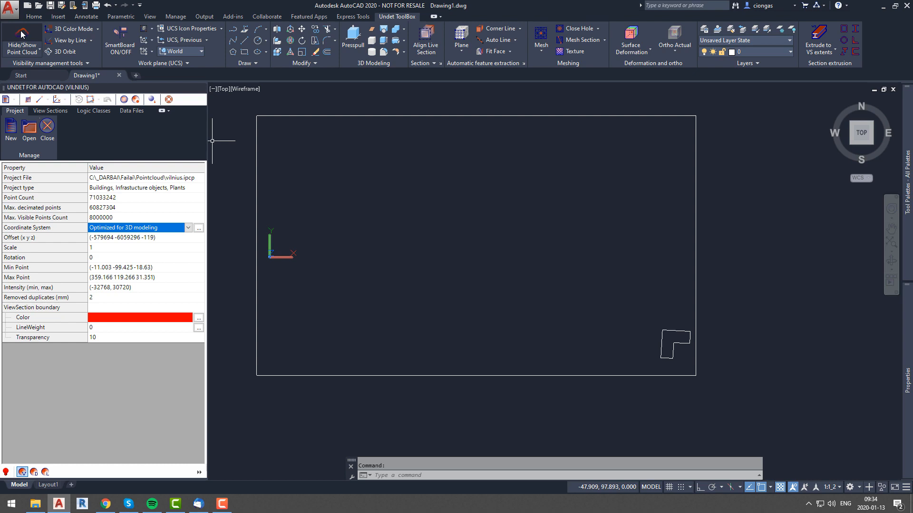
{"action": "left_click", "coordinate": [21, 33]}
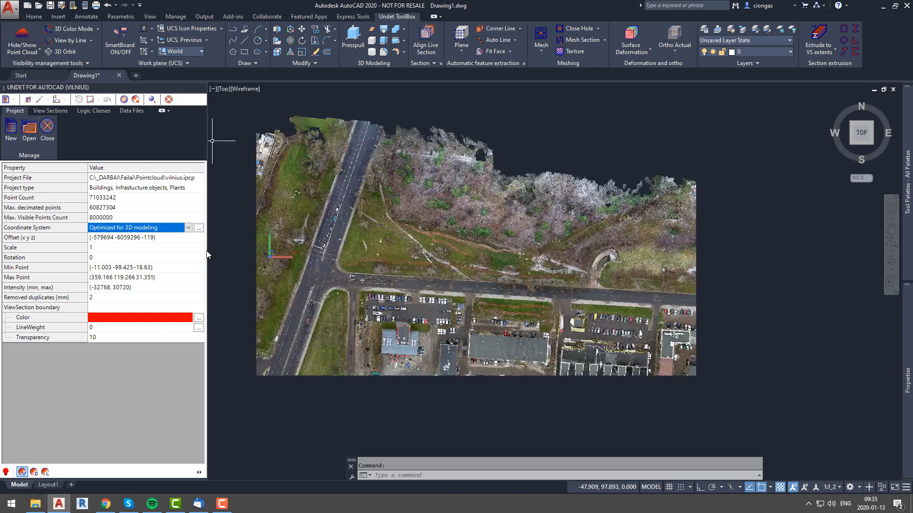
Switch the point cloud project's coordinate system to Original and transform the view sections with it
{"action": "left_click", "coordinate": [188, 228]}
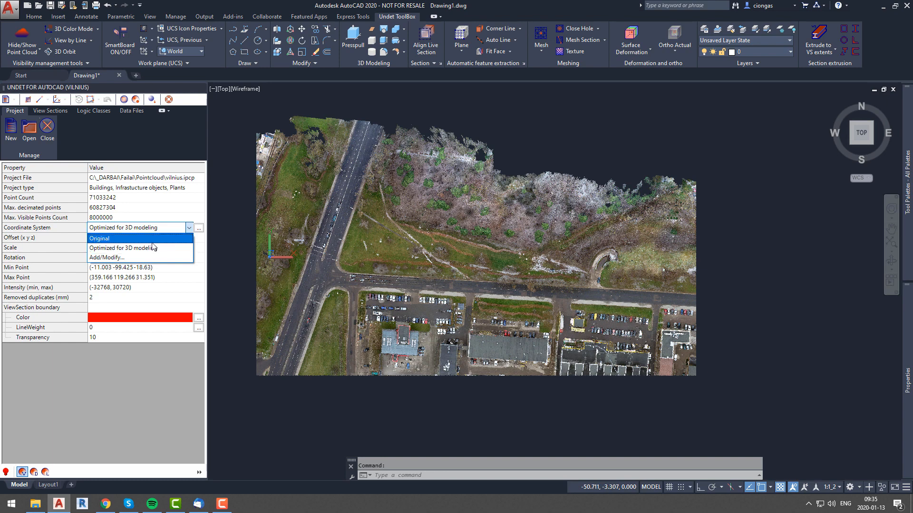
{"action": "left_click", "coordinate": [118, 238]}
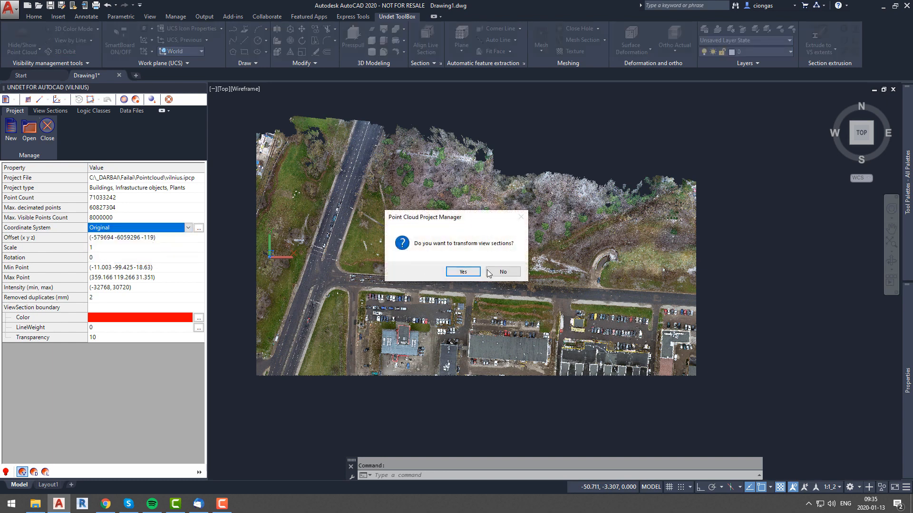
{"action": "left_click", "coordinate": [463, 271]}
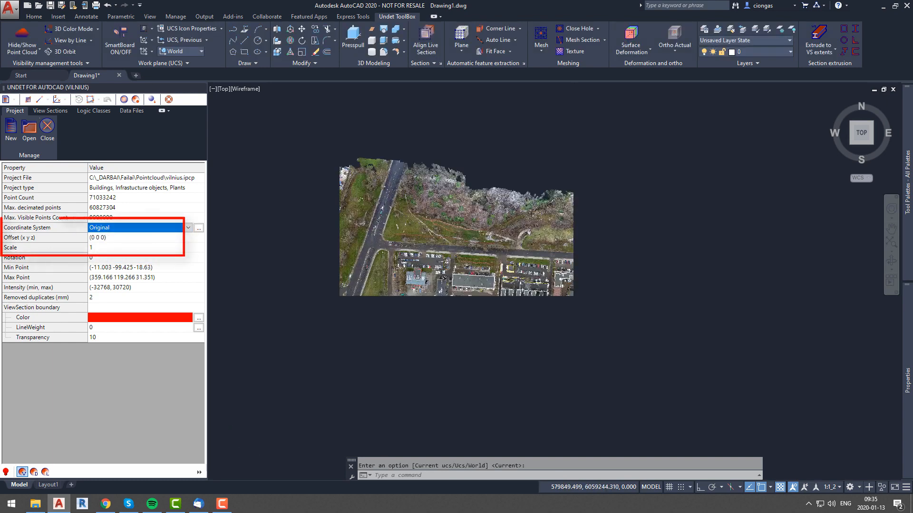
Select the long grey building's outline to check its placement over the point cloud in original coordinates, and clear the selection
{"action": "middle_click_drag", "start_coordinate": [445, 273], "coordinate": [478, 316]}
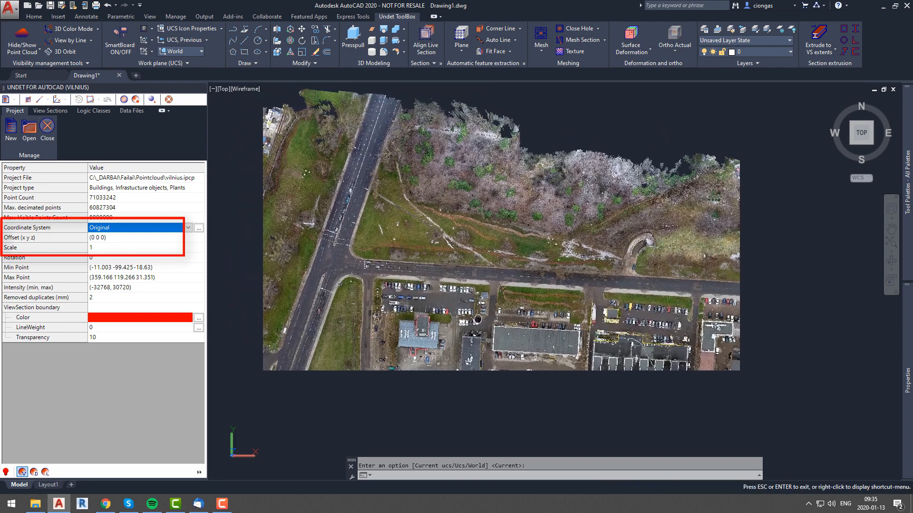
{"action": "left_click", "coordinate": [547, 342]}
{"action": "left_click", "coordinate": [504, 352]}
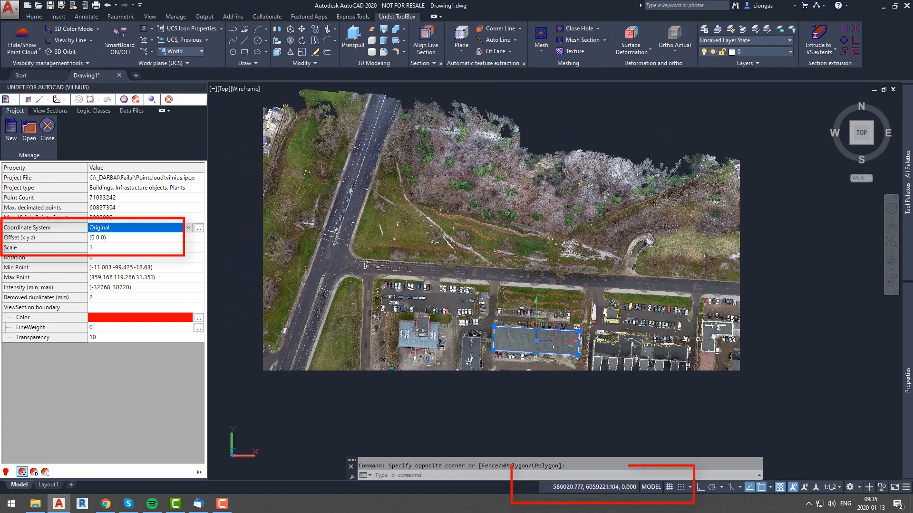
{"action": "left_click", "coordinate": [717, 351]}
{"action": "key", "text": "Escape"}
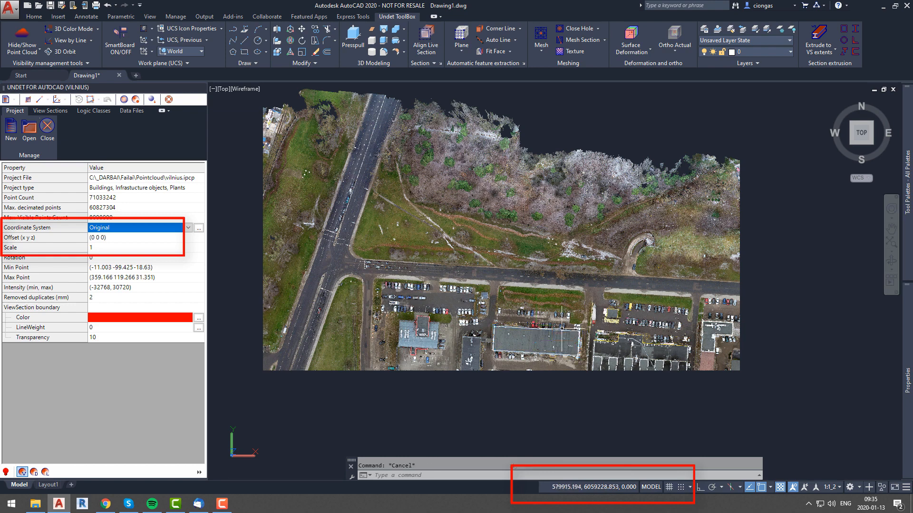
{"action": "left_click", "coordinate": [450, 348]}
{"action": "key", "text": "Escape"}
{"action": "key", "text": "Escape"}
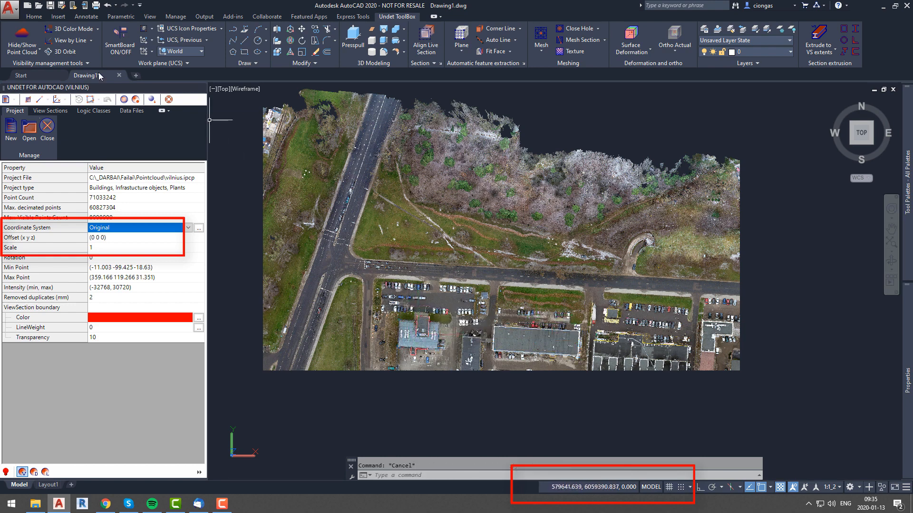
Hide the point cloud to check the transformed building outlines in original coordinates, show it again and view the buildings closer
{"action": "left_click", "coordinate": [34, 39]}
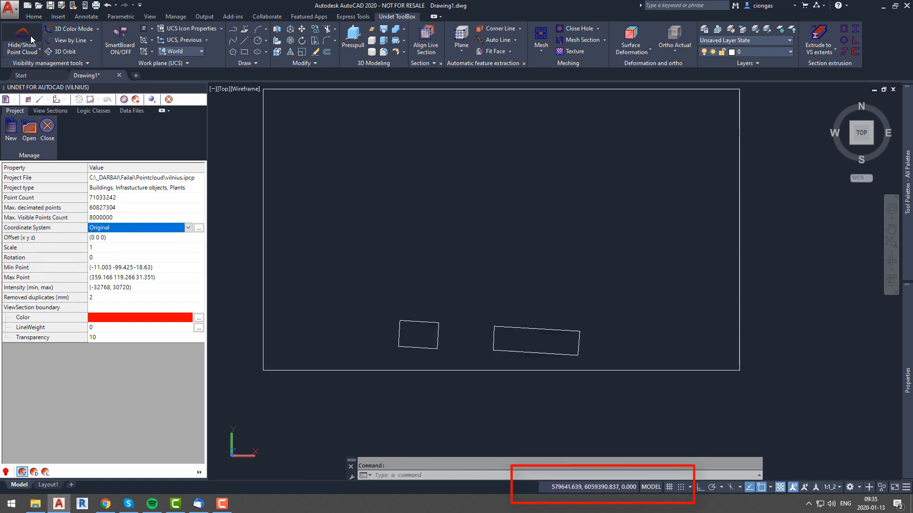
{"action": "left_click", "coordinate": [32, 39]}
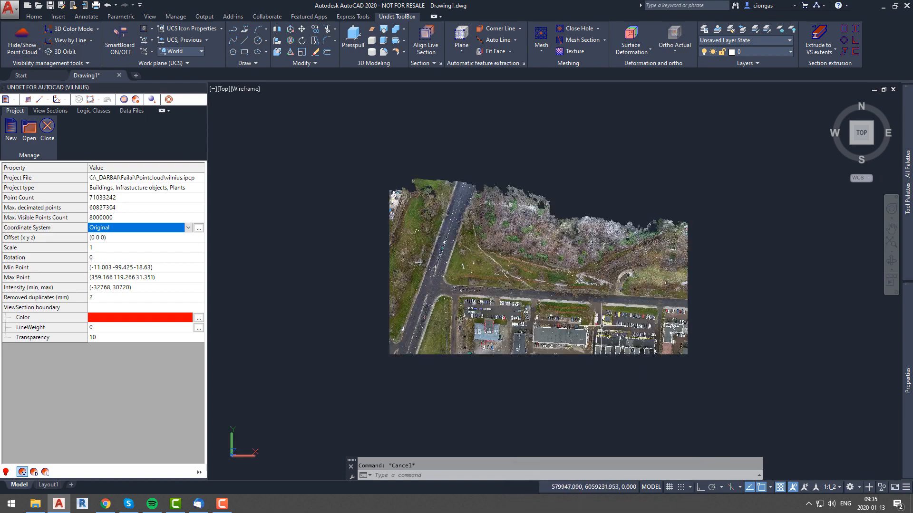
{"action": "scroll", "coordinate": [606, 329], "scroll_direction": "up", "scroll_amount": 3}
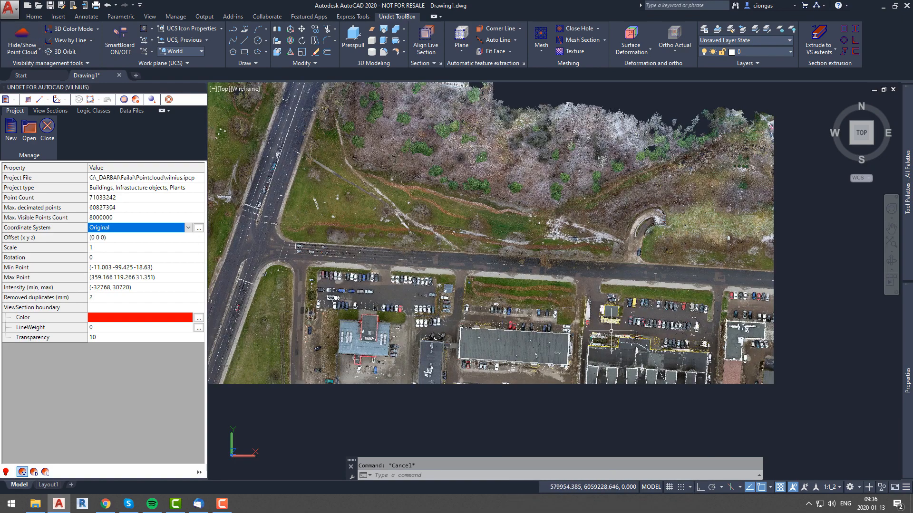